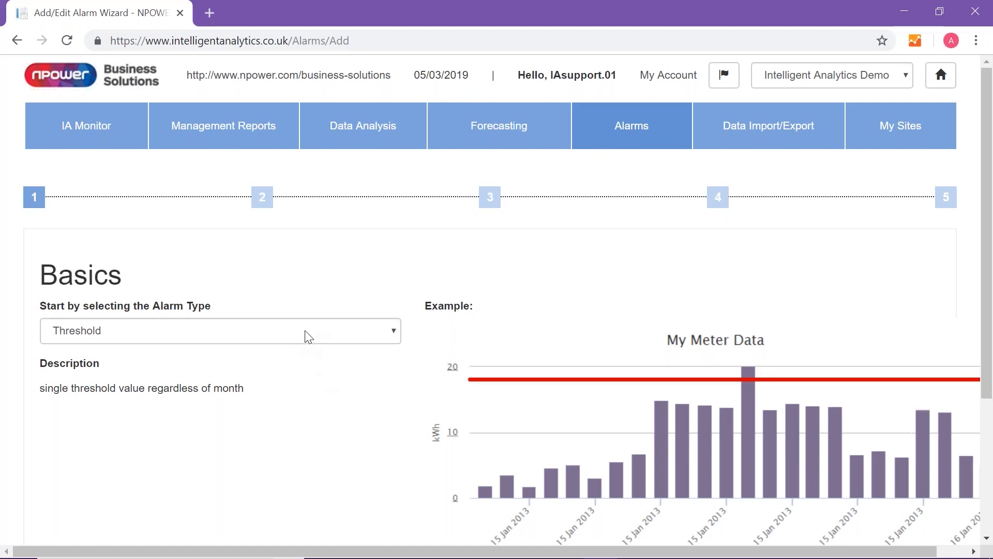
- Start a Threshold alarm and attach it to the Omega Demo electricity meter under Test Site 1
scroll(350, 411, down, 3)
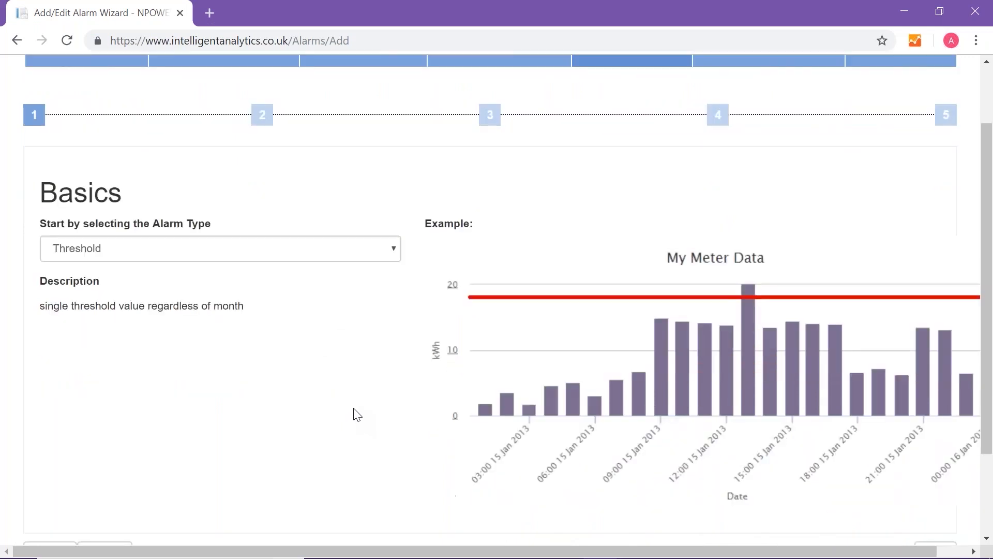
click(941, 448)
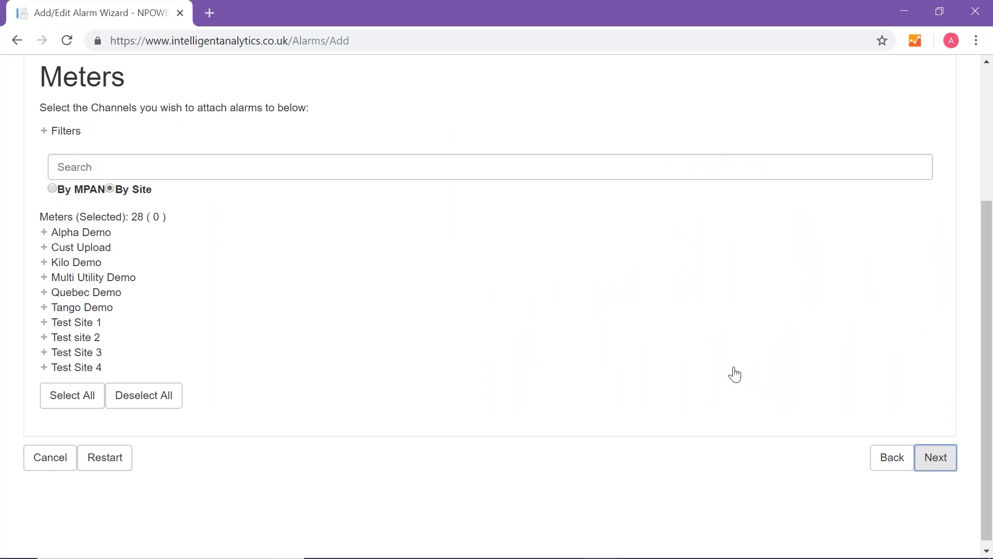
click(66, 327)
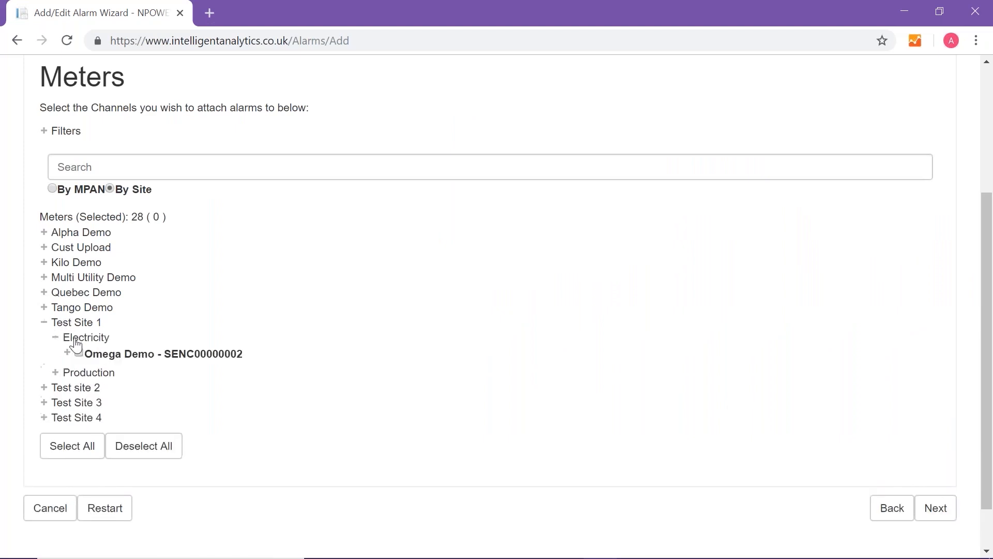
click(79, 352)
click(932, 512)
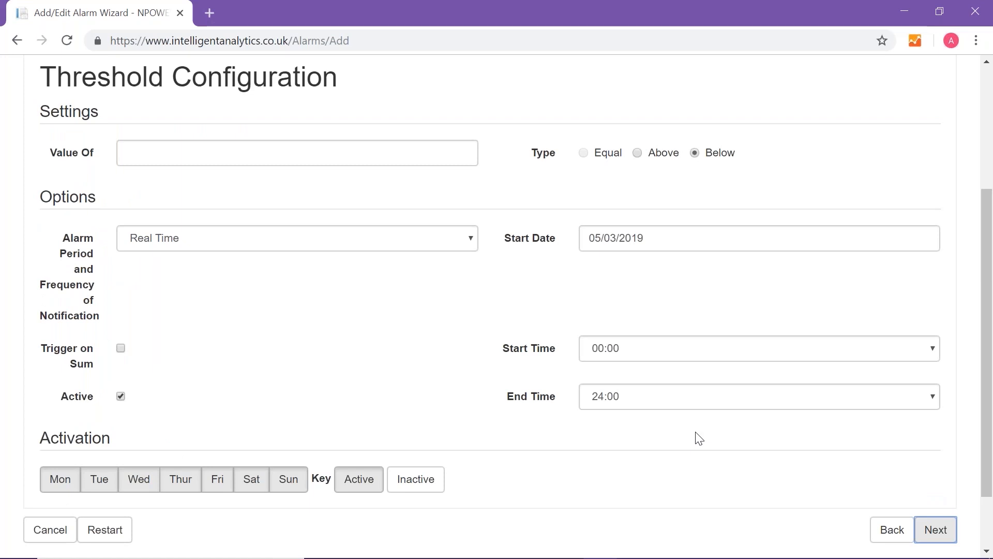
- Set the threshold value to 500 with the alarm type Above
click(165, 154)
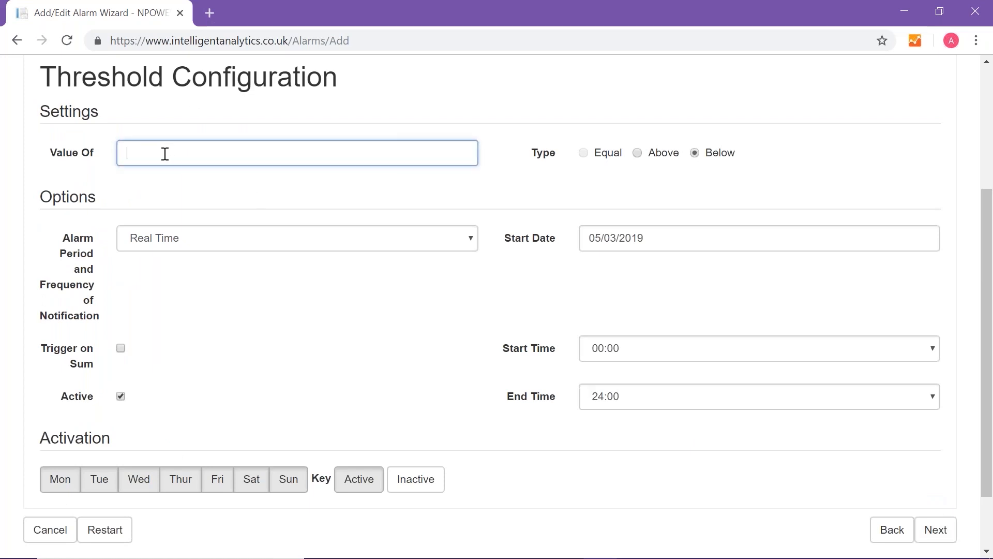
text(500)
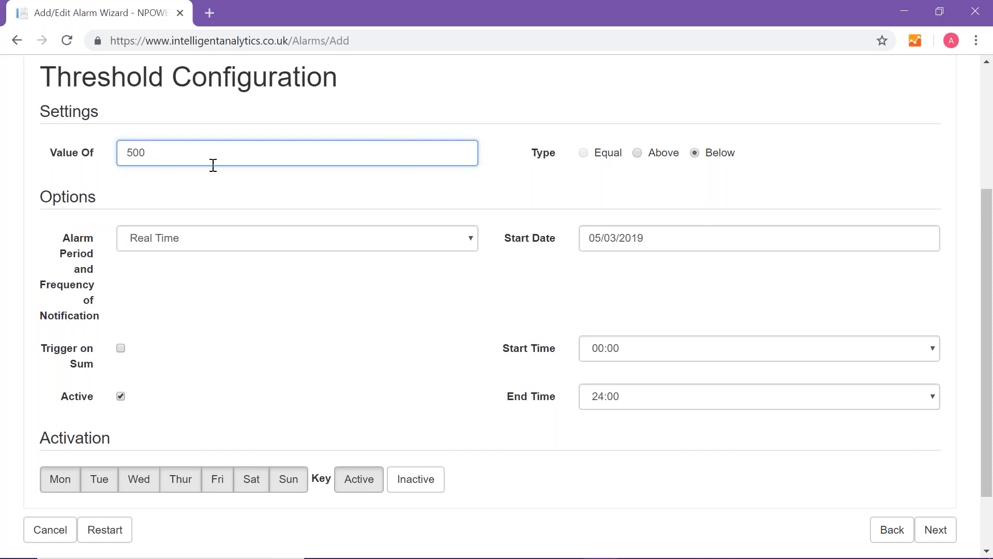
click(638, 155)
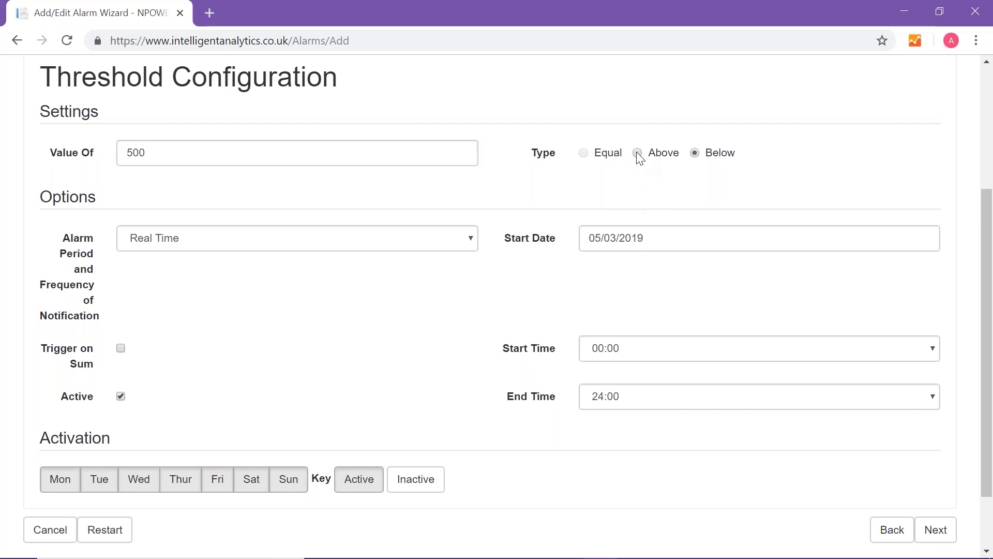
- Set the alarm period and notification frequency to Day, enable Trigger on Sum, and continue with the start date kept at 05/03/2019
click(475, 243)
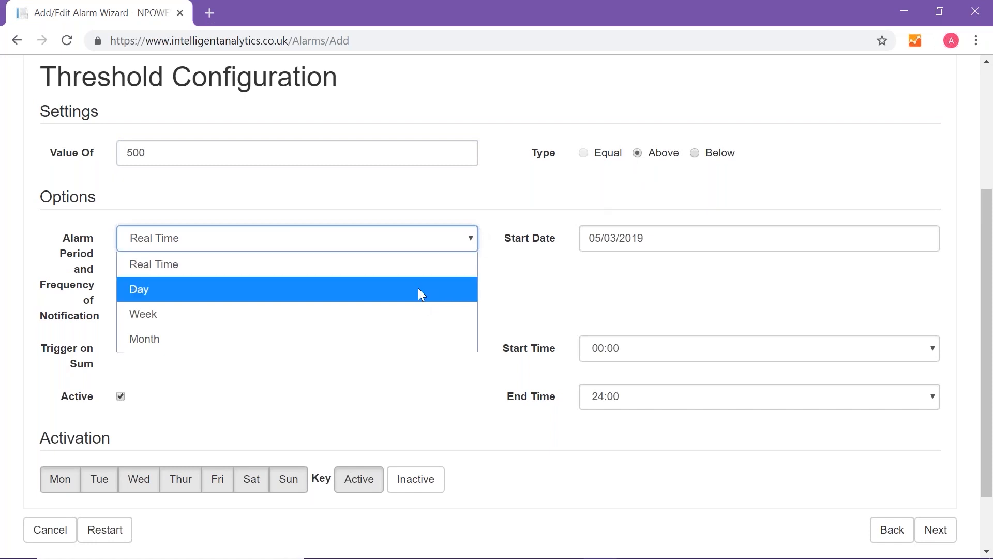
click(348, 294)
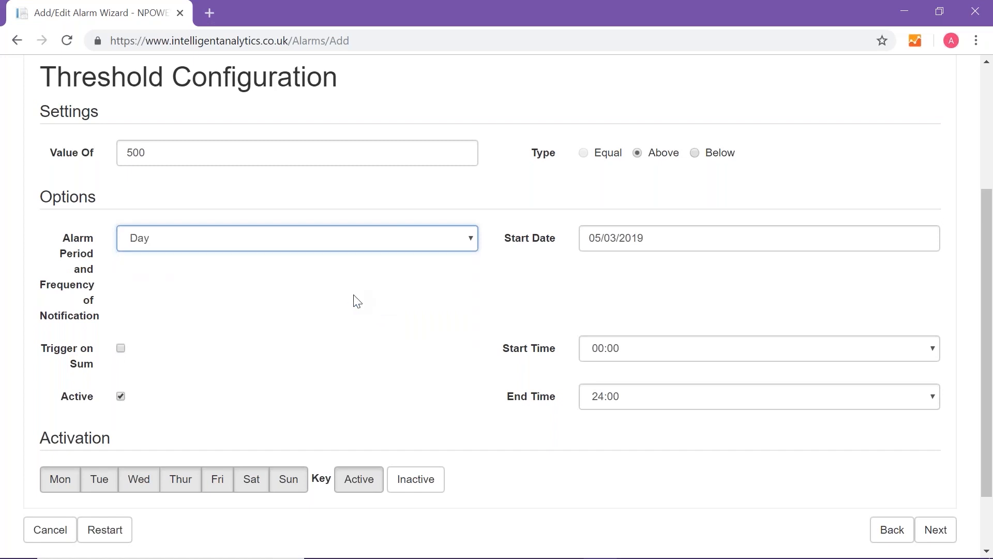
click(121, 348)
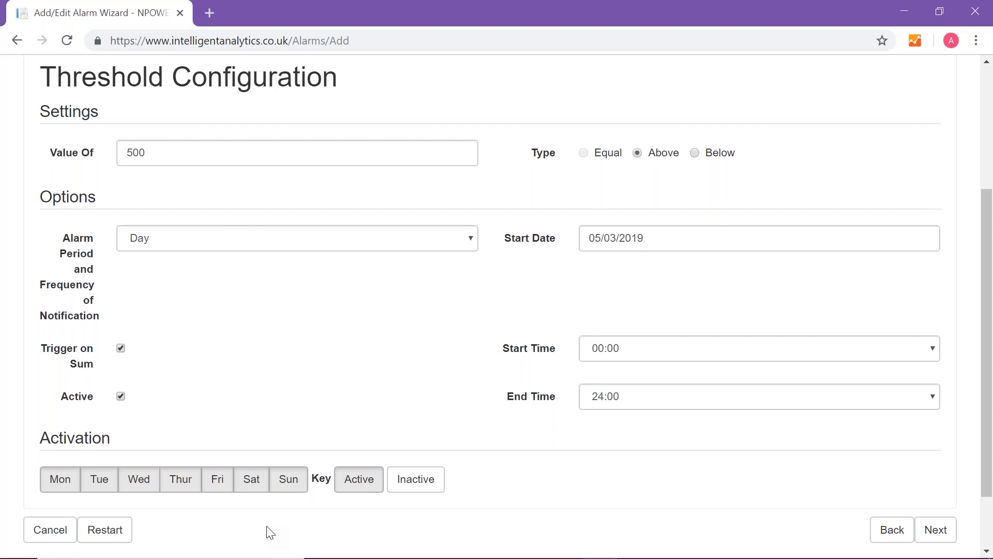
click(651, 246)
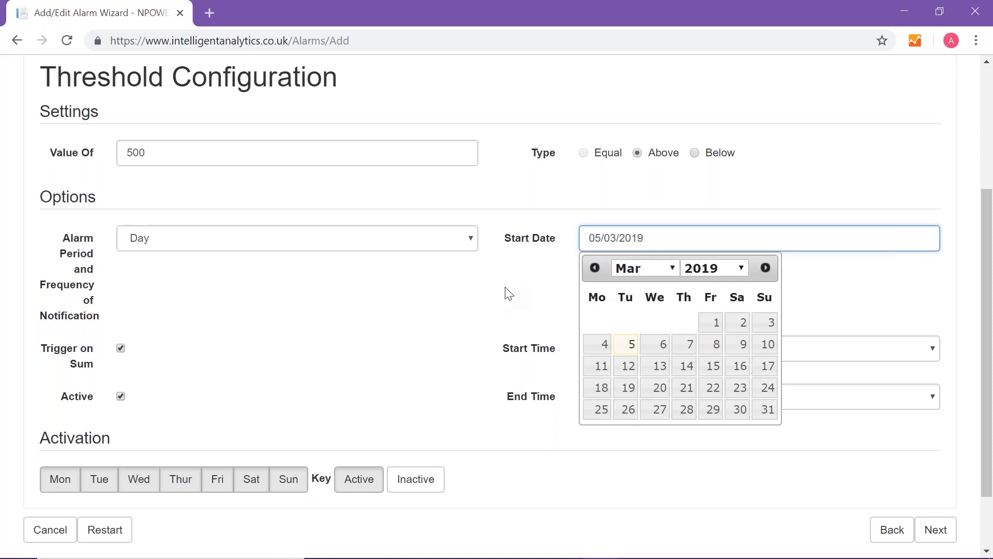
click(533, 303)
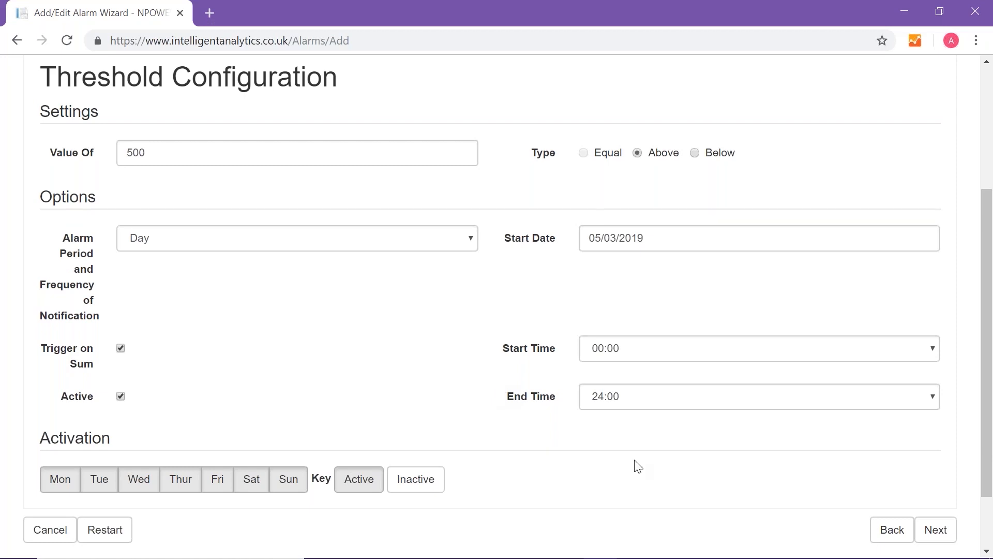
click(941, 531)
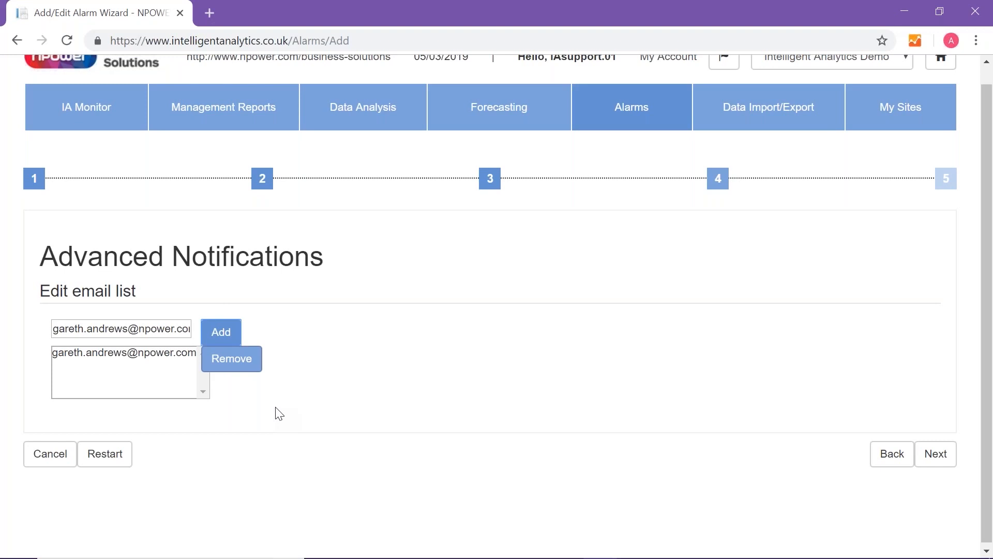
- Accept the existing email notification list, name the alarm "Test Site 1 Daily alarm", and create it as an individual alarm
click(938, 457)
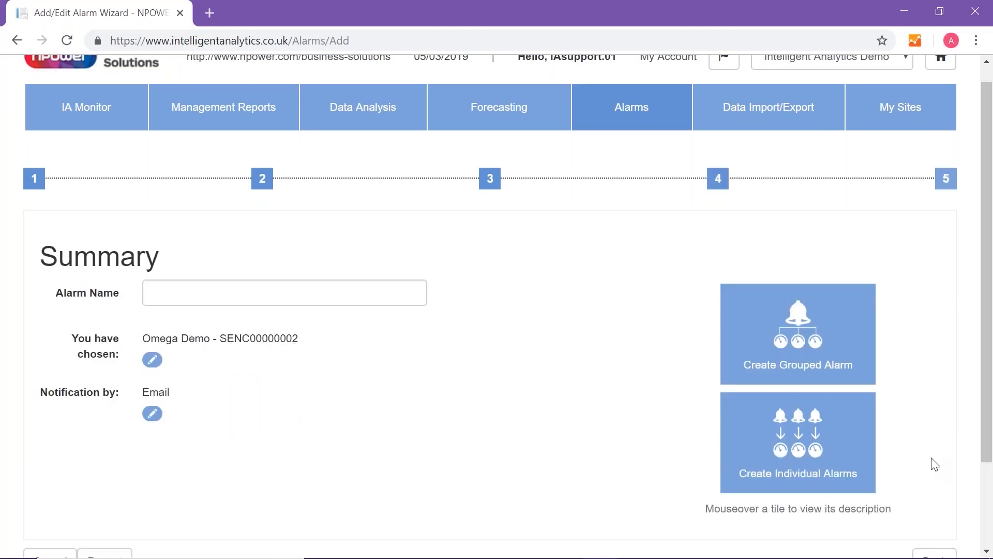
click(177, 290)
text(Test Site 1 Daily alarm)
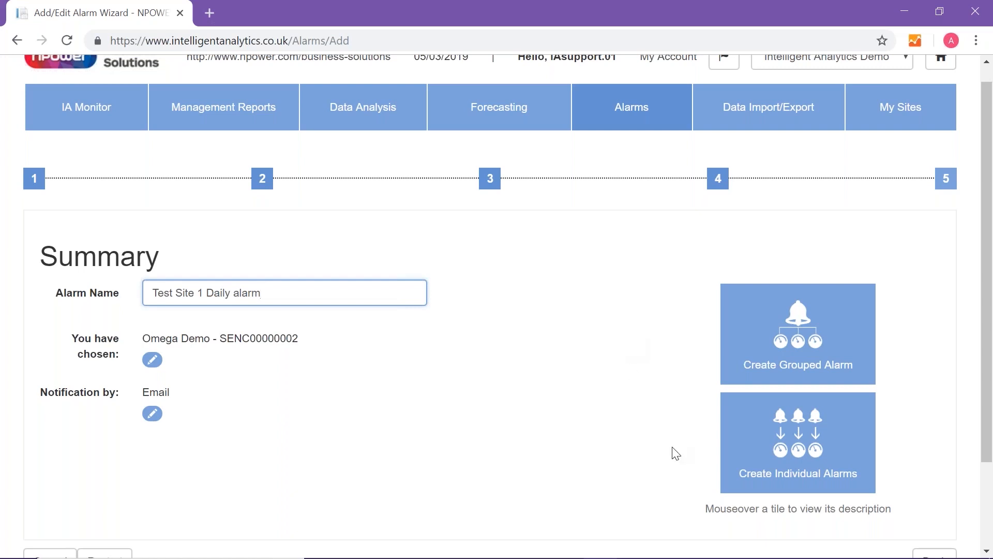
mouse_move(790, 456)
click(790, 457)
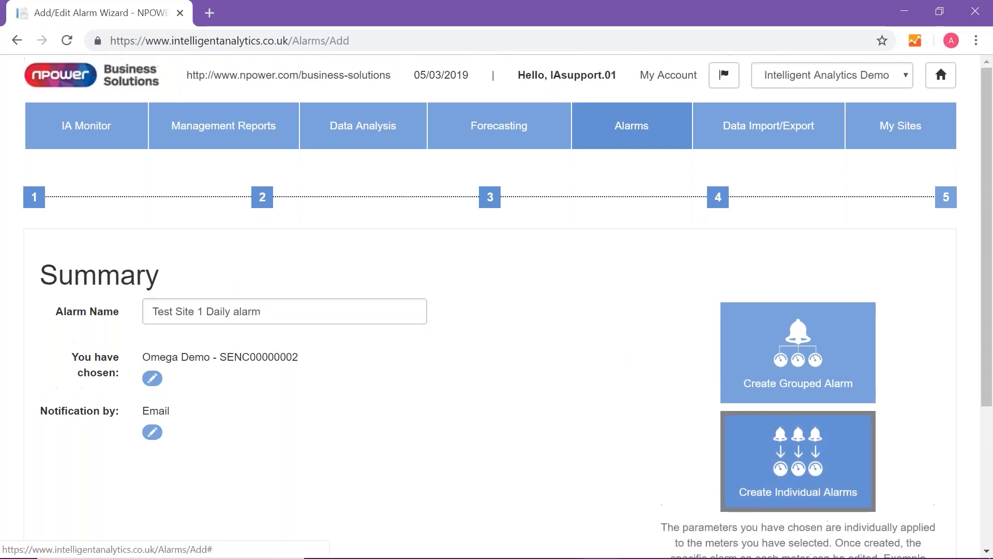
- Search the saved alarms for "test si" and check the new alarm's settings and notification status
click(250, 282)
text(tes)
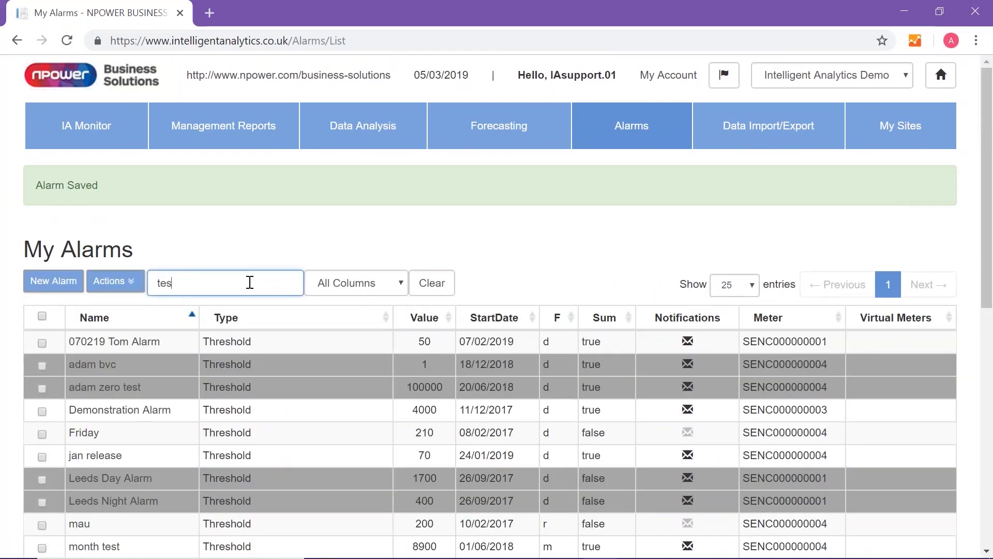
text(t si)
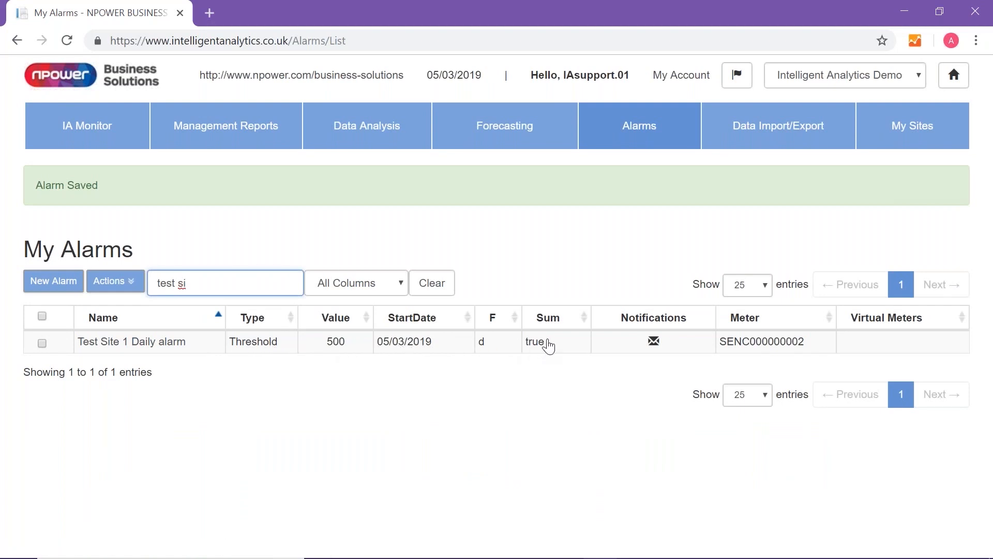
mouse_move(656, 347)
- Reopen the list of existing alarms from the alarms overview and search it for "Test s"
click(651, 135)
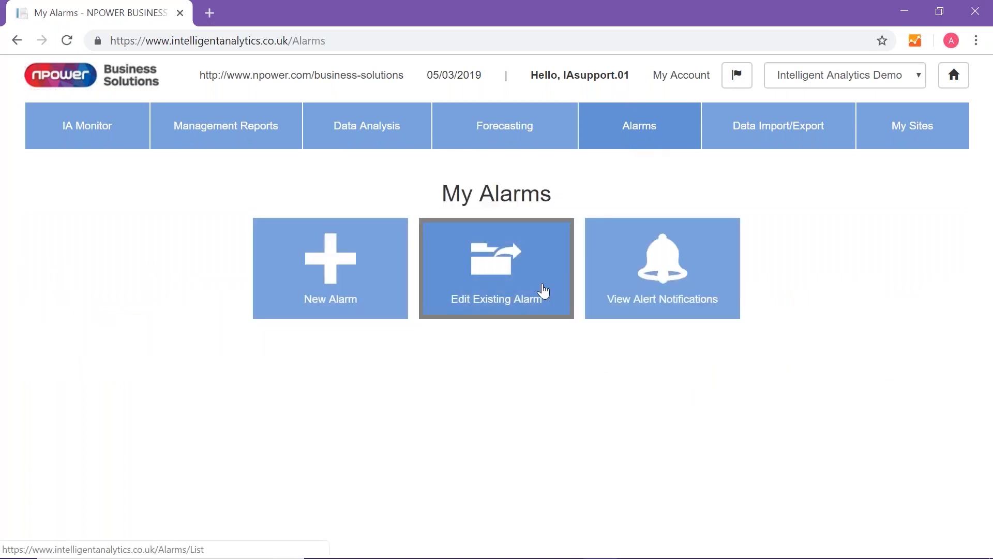
click(467, 292)
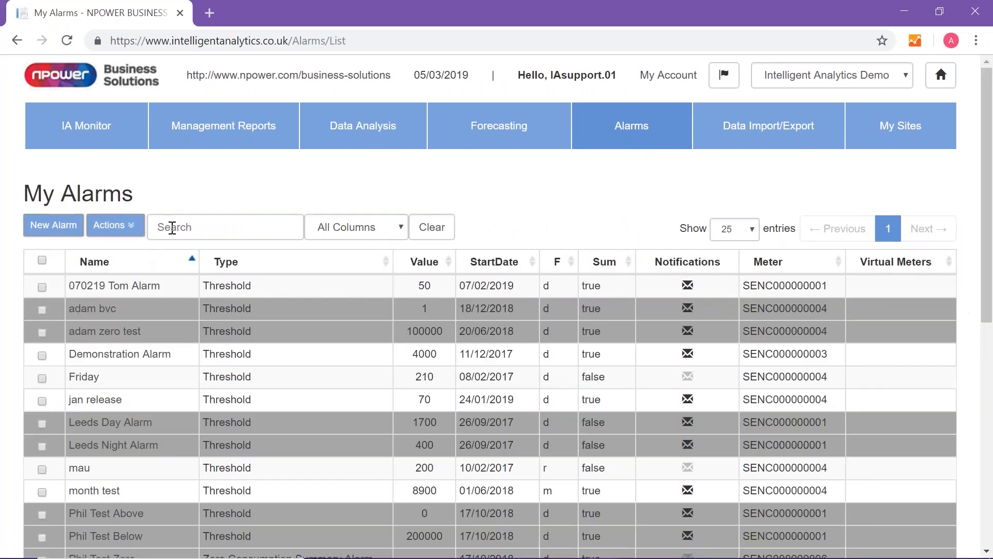
click(178, 227)
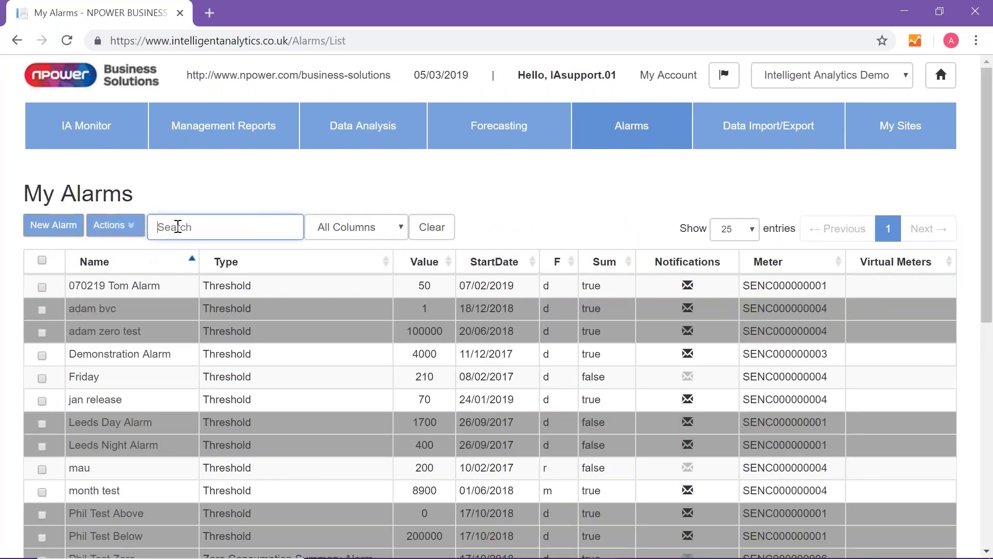
text(Tests)
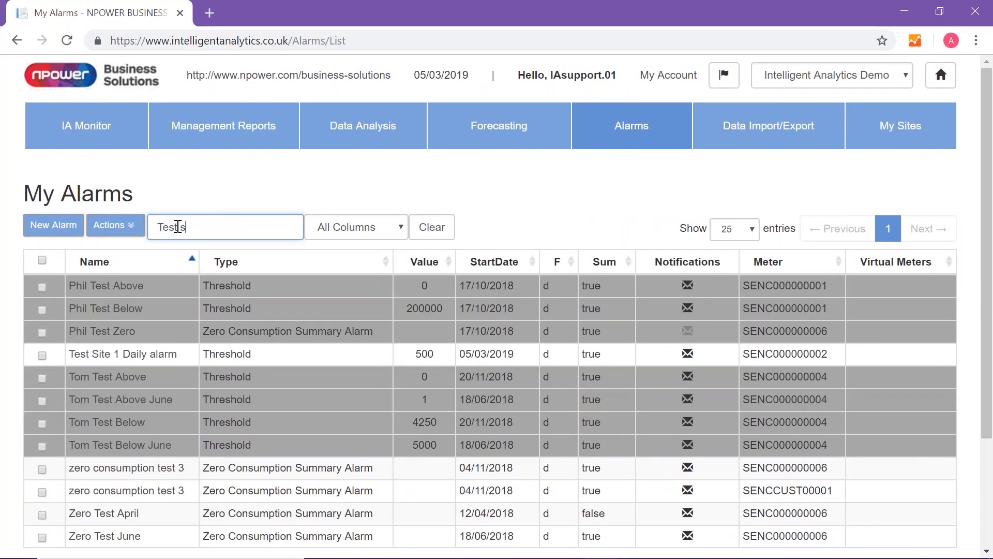
key(BackSpace)
text(s)
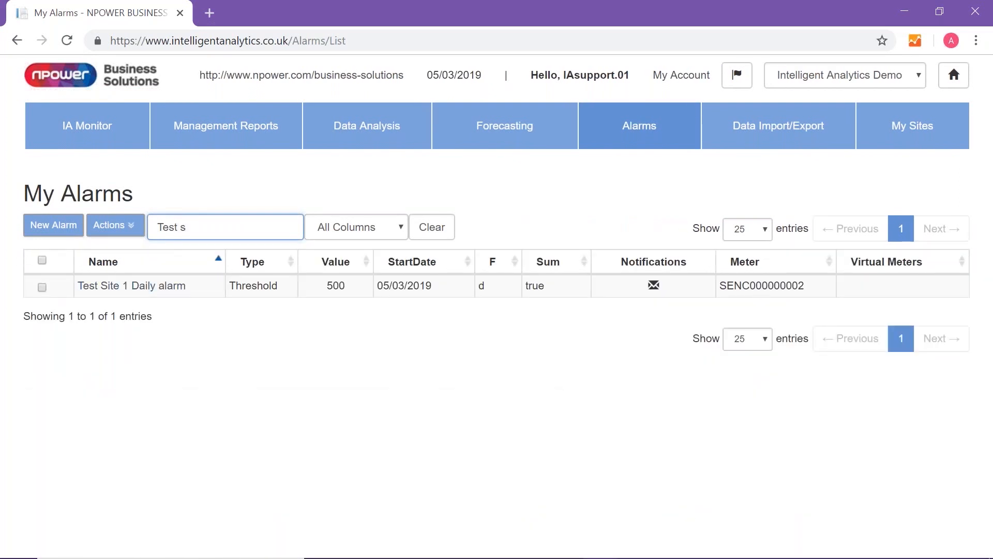
- Select Test Site 1 Daily alarm and view the actions available for it without applying any
click(42, 287)
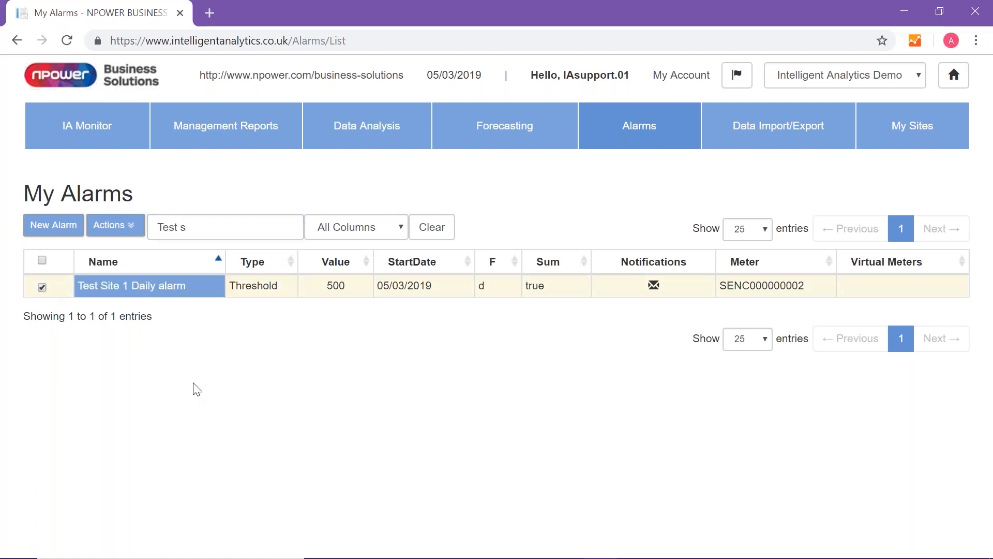
click(120, 226)
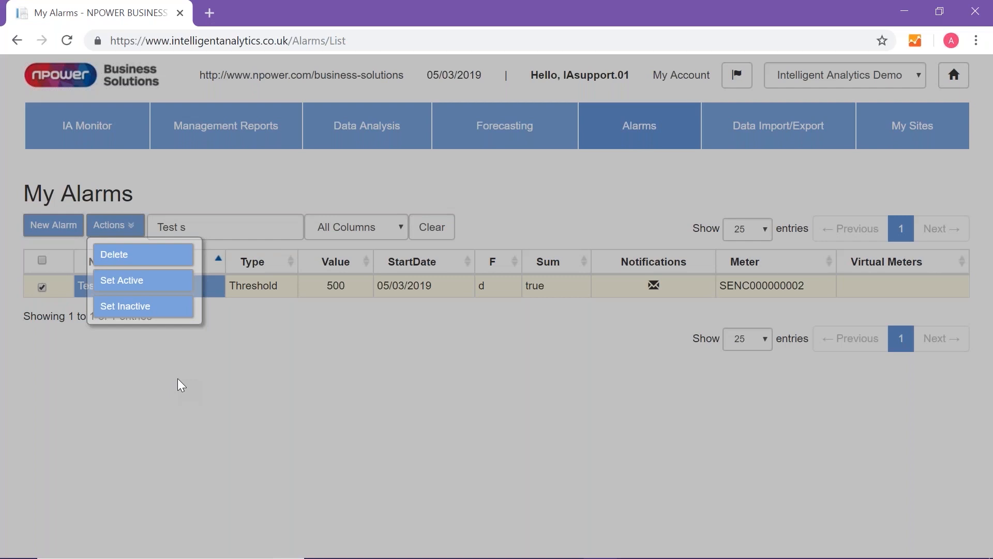
click(633, 123)
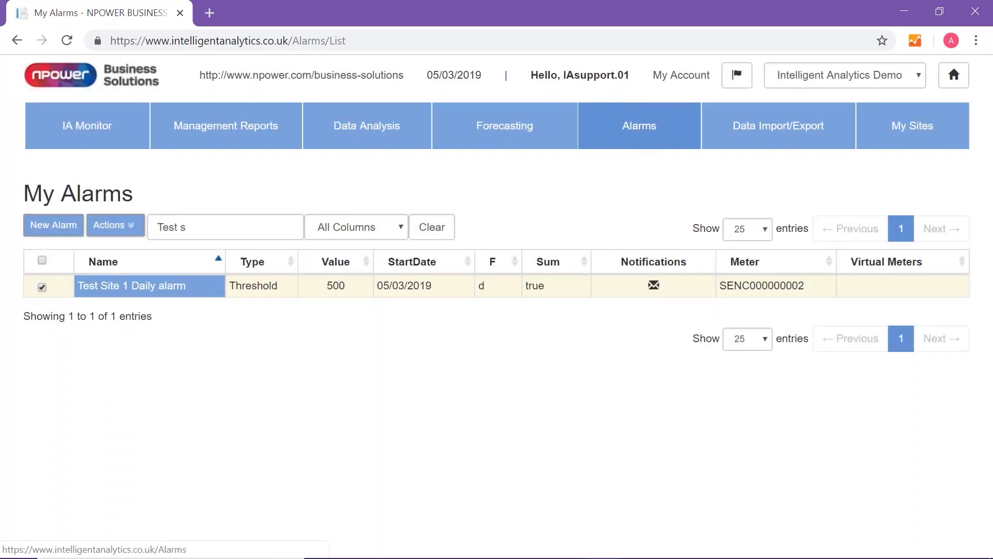
- Open the alert notifications and view the meter data for the Demonstration Alarm instance triggered on 30/04/2018
click(648, 124)
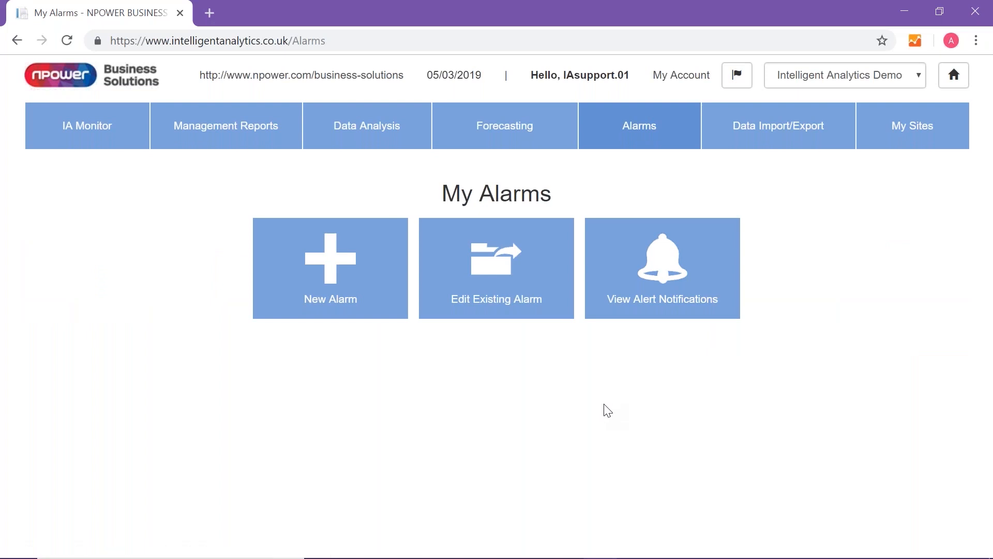
click(656, 308)
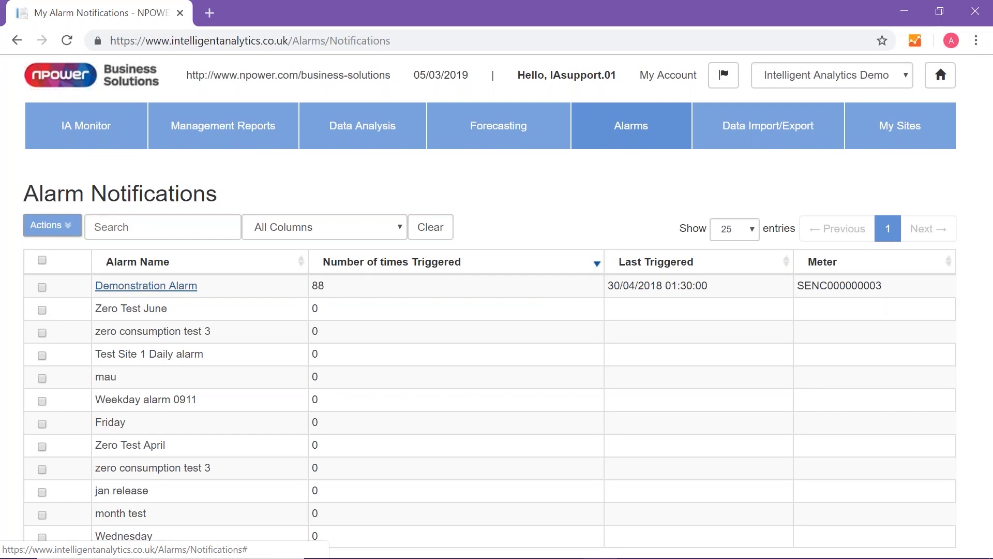
click(148, 289)
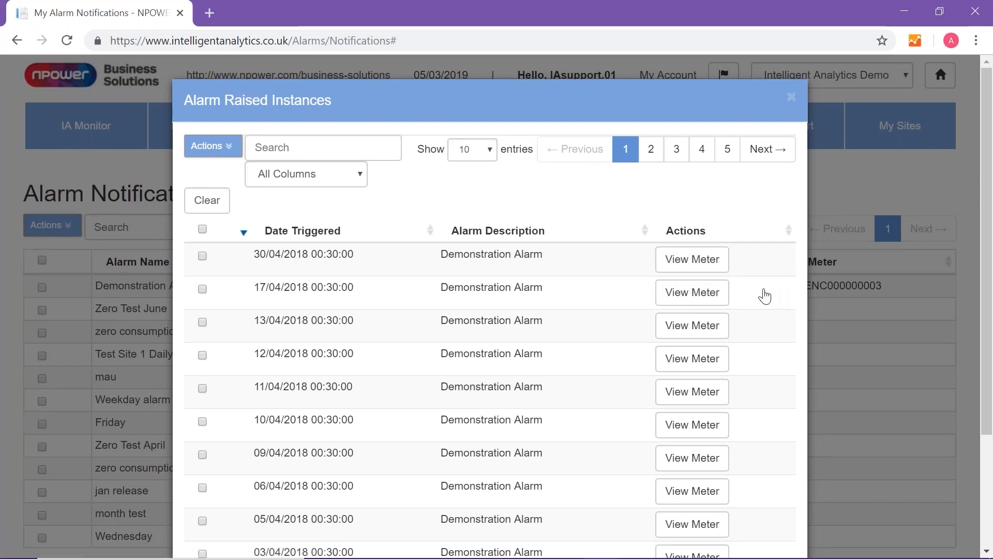
click(705, 261)
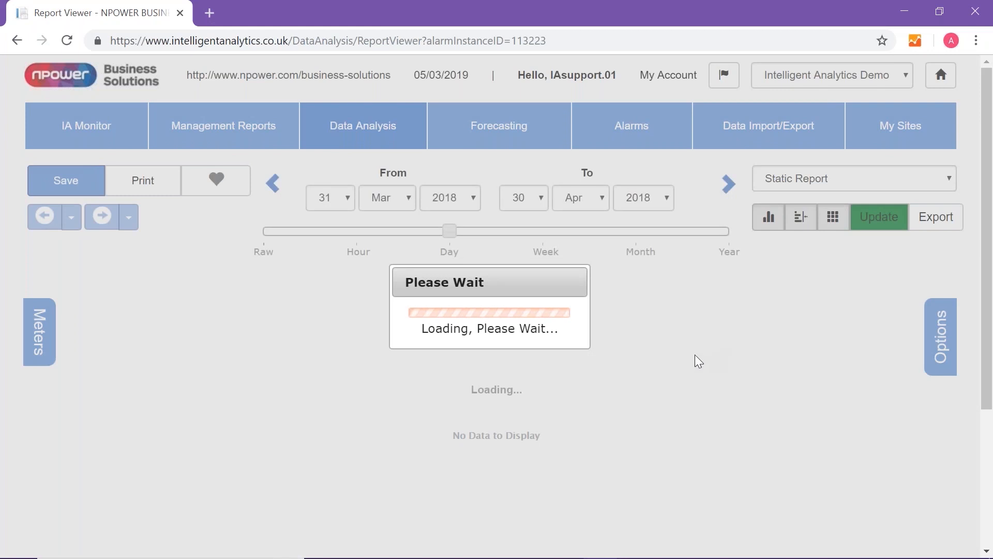
- Examine the alarm notification chart, comparing the daily meter readings with the threshold line and the April 2018 breach periods
scroll(699, 362, down, 3)
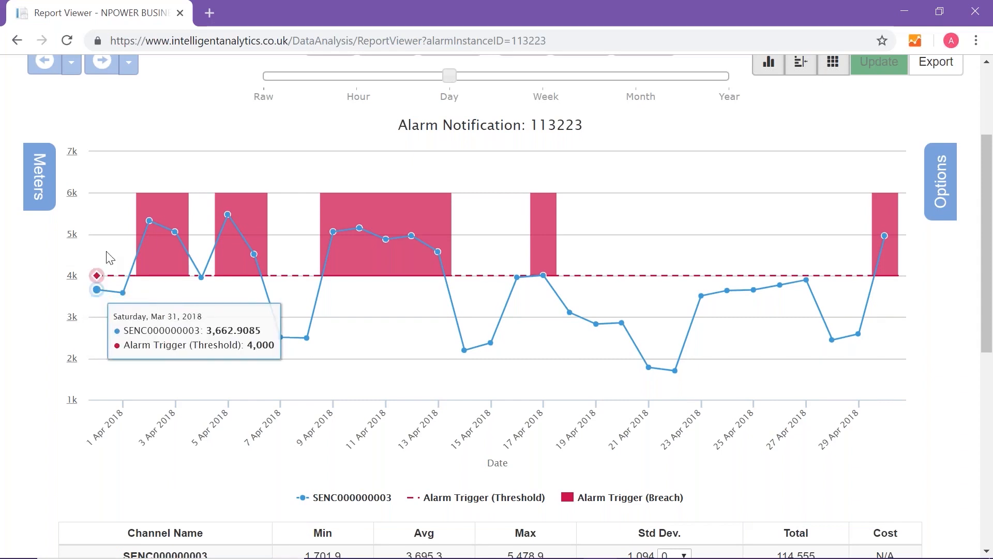
mouse_move(150, 238)
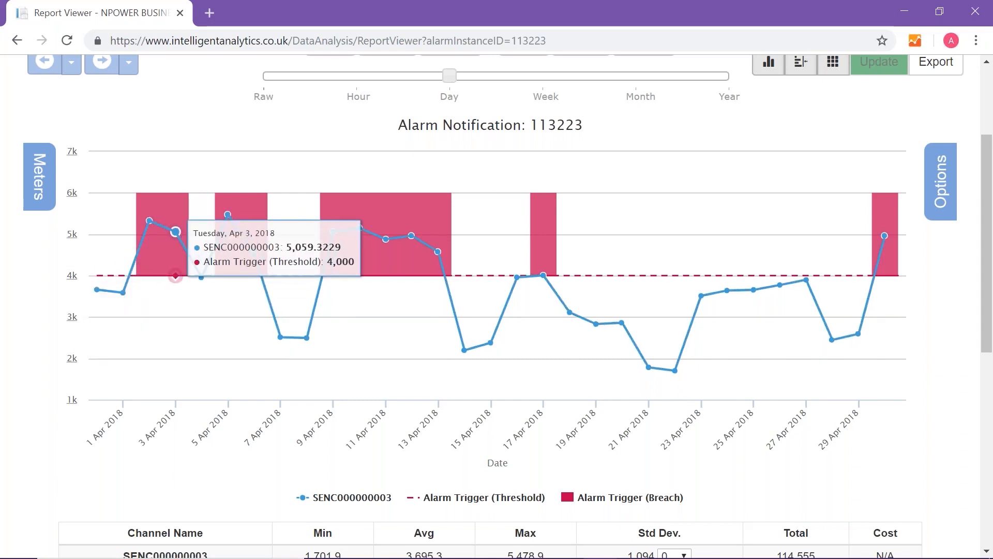
mouse_move(228, 216)
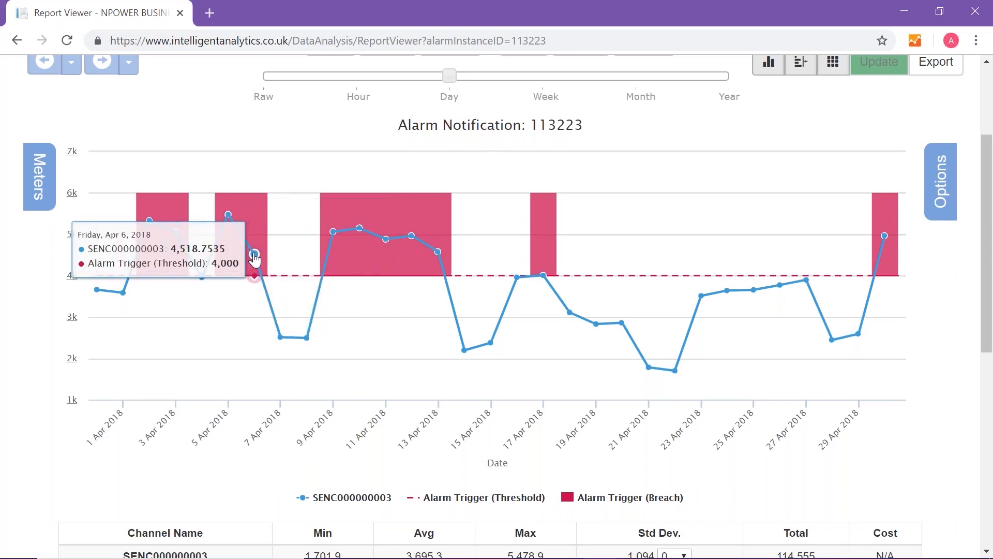
mouse_move(399, 275)
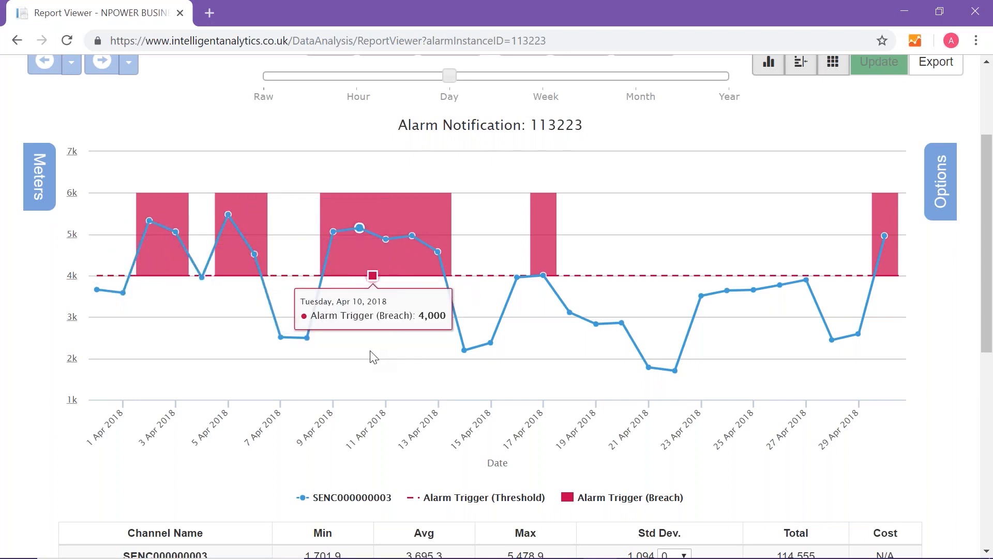